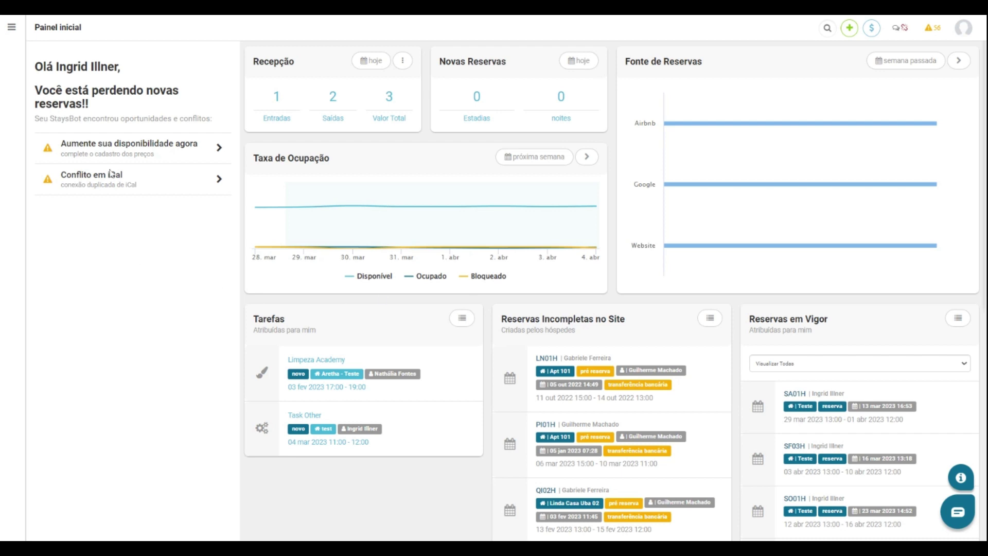
Open the Automação settings for Proprietários in the general Configurações area.
click(11, 27)
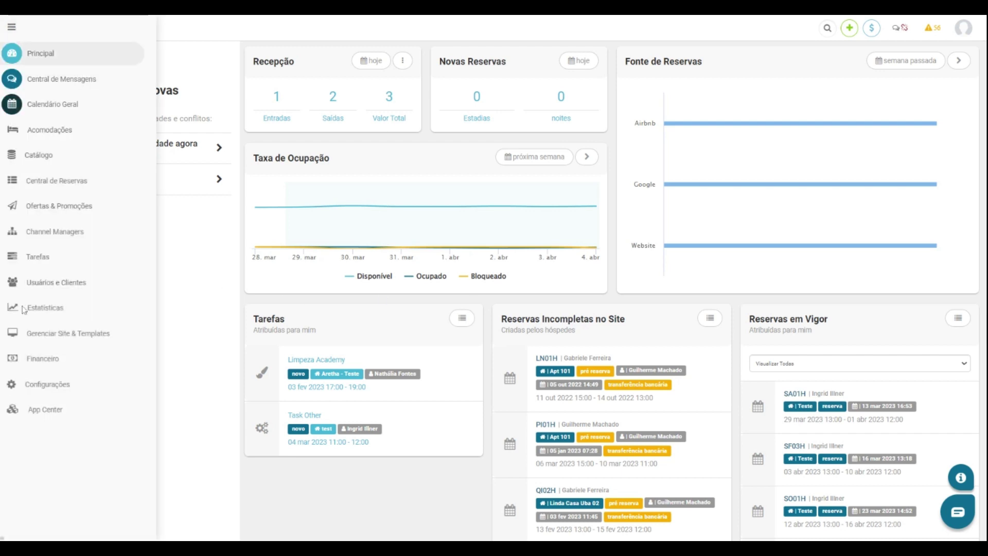
click(48, 383)
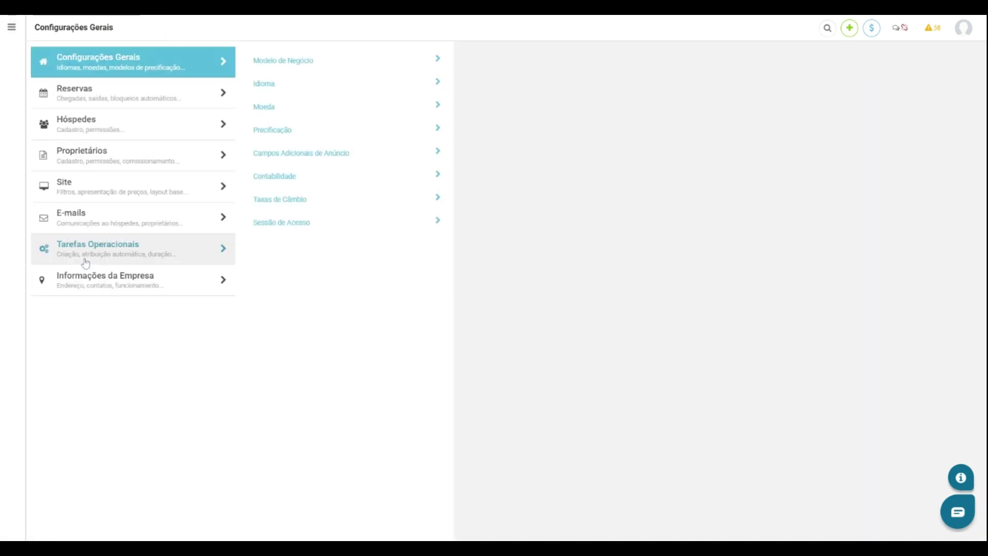
click(112, 157)
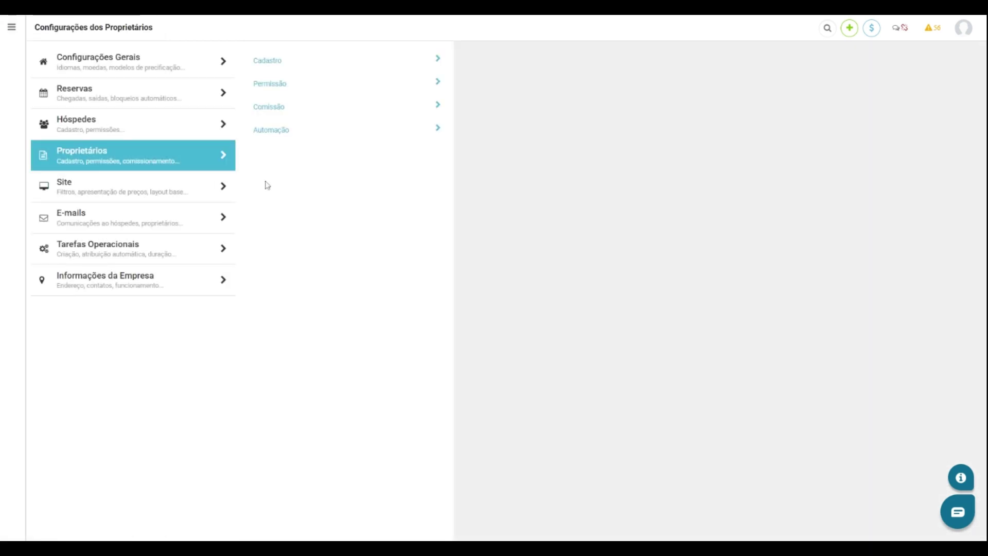
click(267, 135)
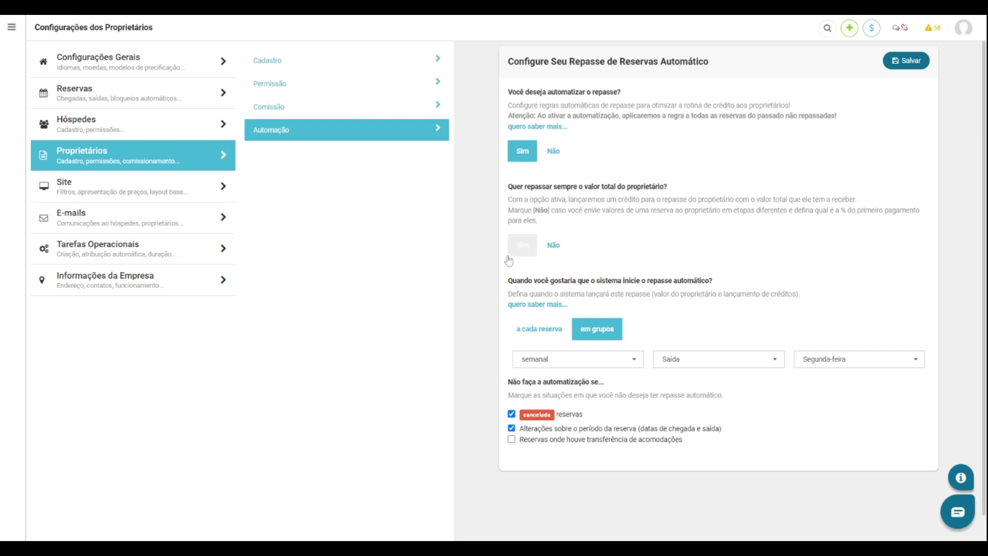
Answer Não to always transferring the owner's total value and review the partial transfer options.
click(523, 249)
click(553, 243)
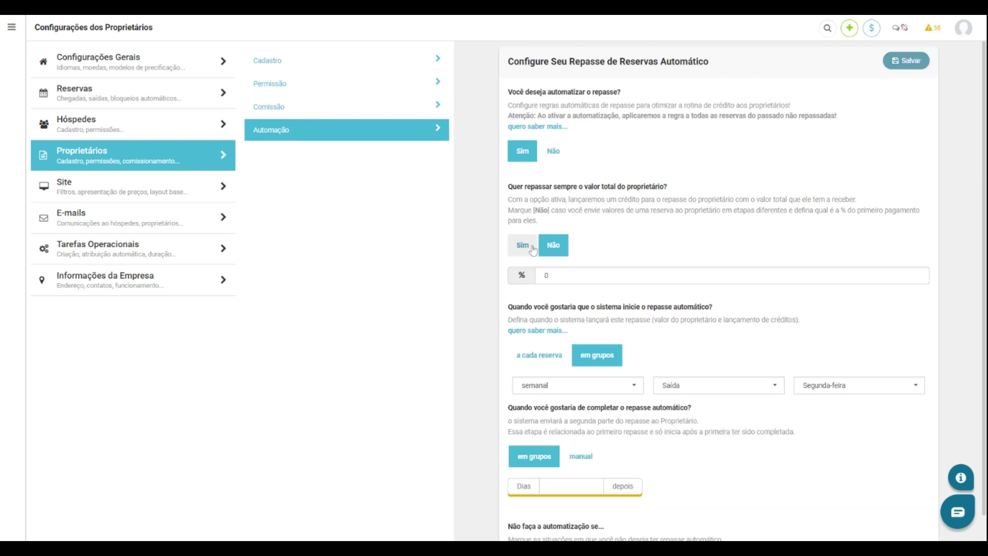
scroll(491, 360, down, 2)
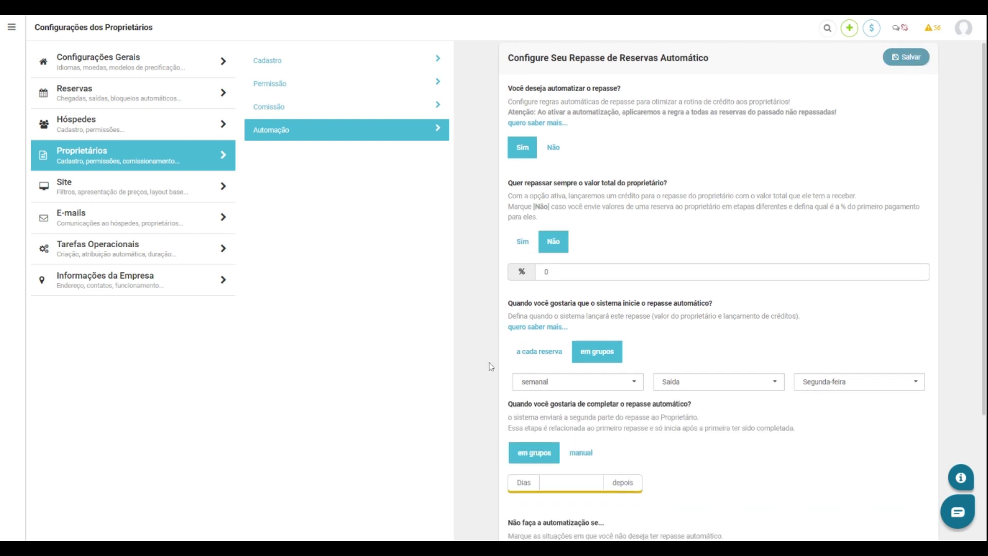
scroll(492, 366, down, 2)
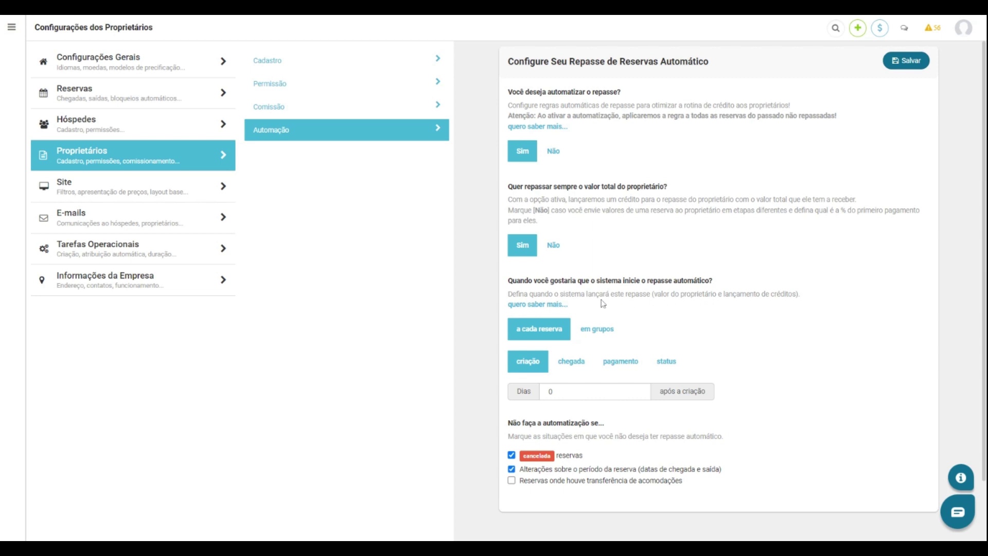
Set the automatic transfer to start a cada reserva, 1 day after criação.
click(548, 333)
click(540, 332)
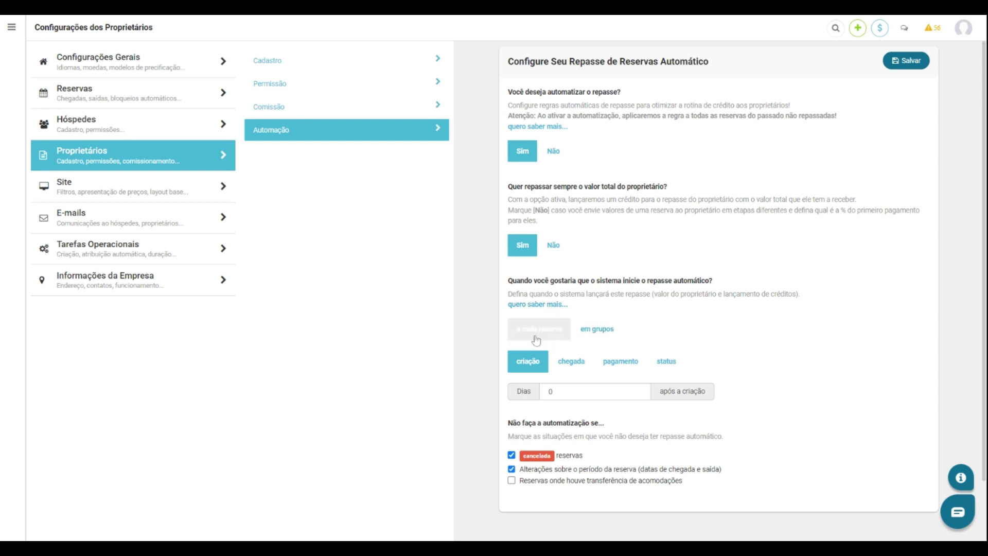
click(543, 330)
scroll(489, 331, down, 1)
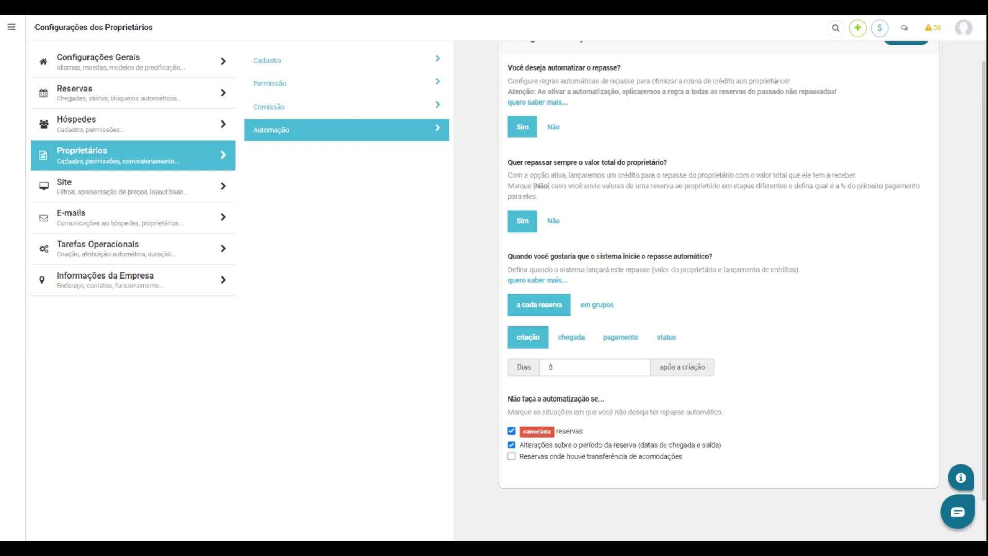
click(584, 367)
key(BackSpace)
text(1)
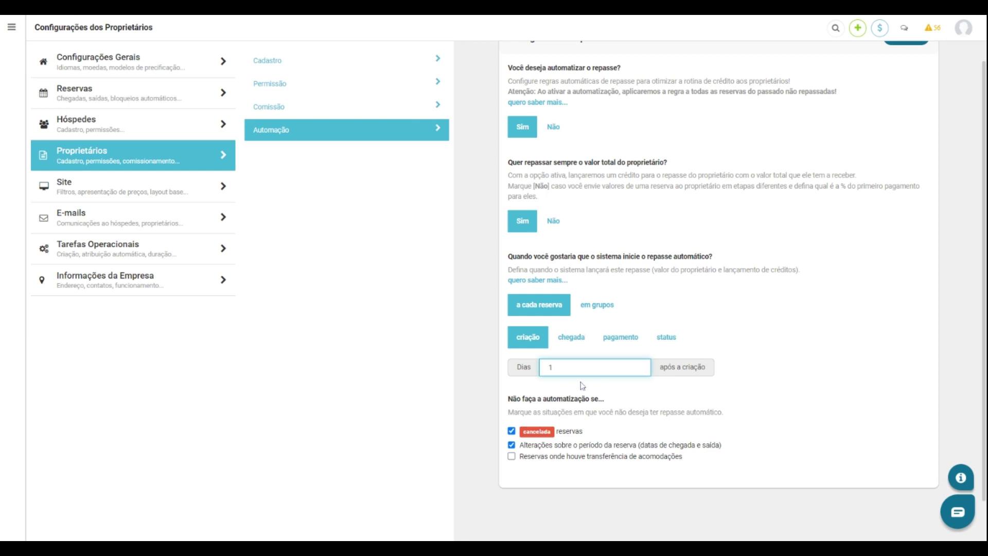
Change the transfer trigger to chegada, 2 days after check-in.
click(571, 340)
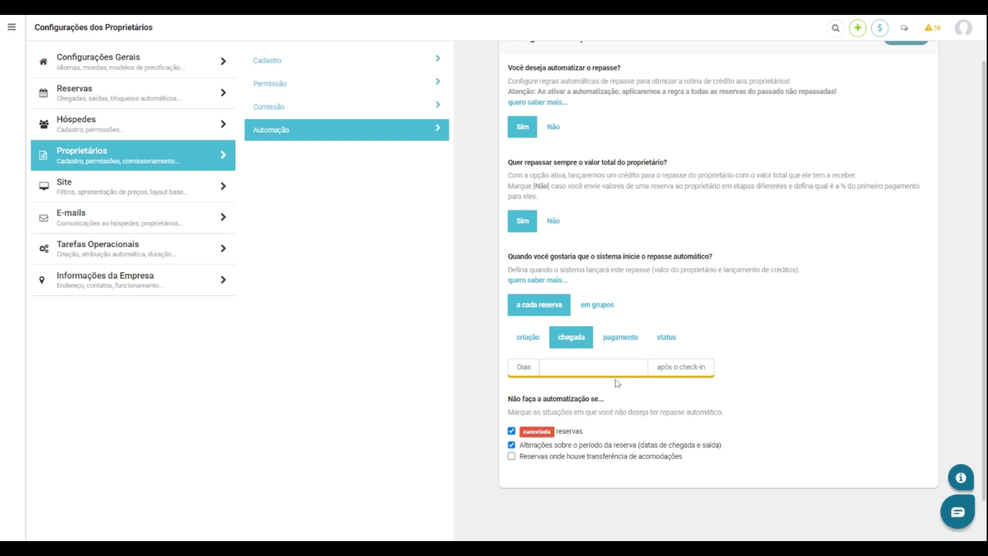
click(594, 367)
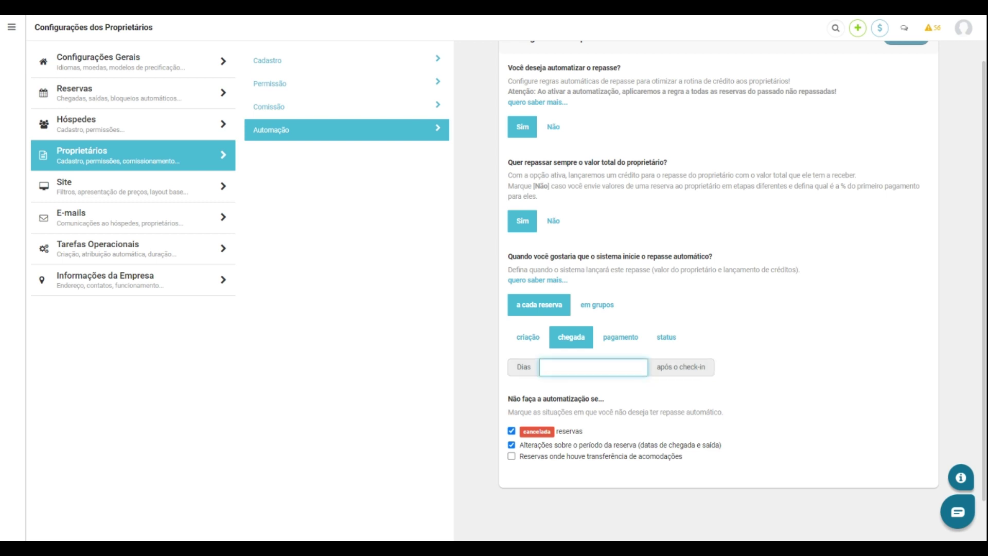
text(2)
Try the pagamento trigger at 100% paid of total das diárias, followed by the status trigger and its status choices.
click(620, 337)
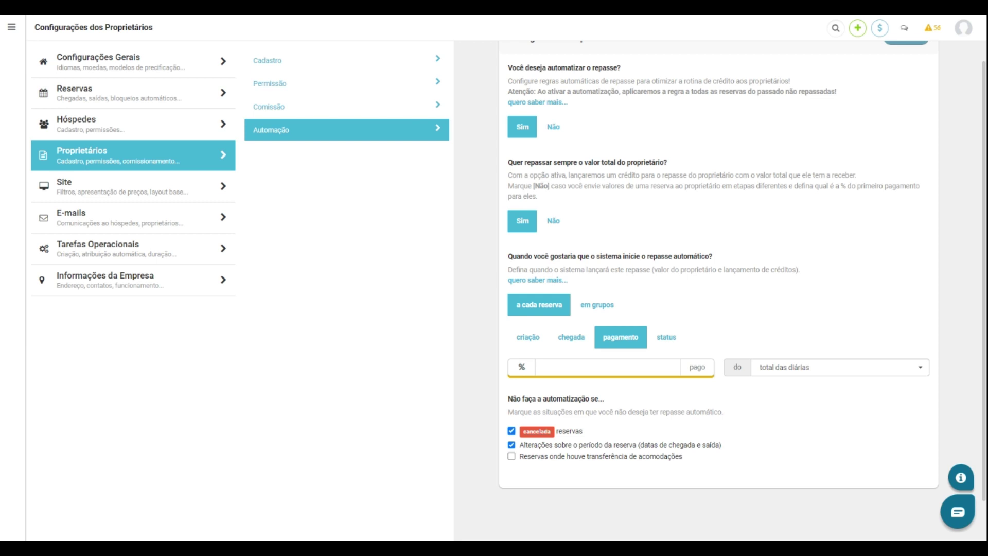
text(100)
click(639, 392)
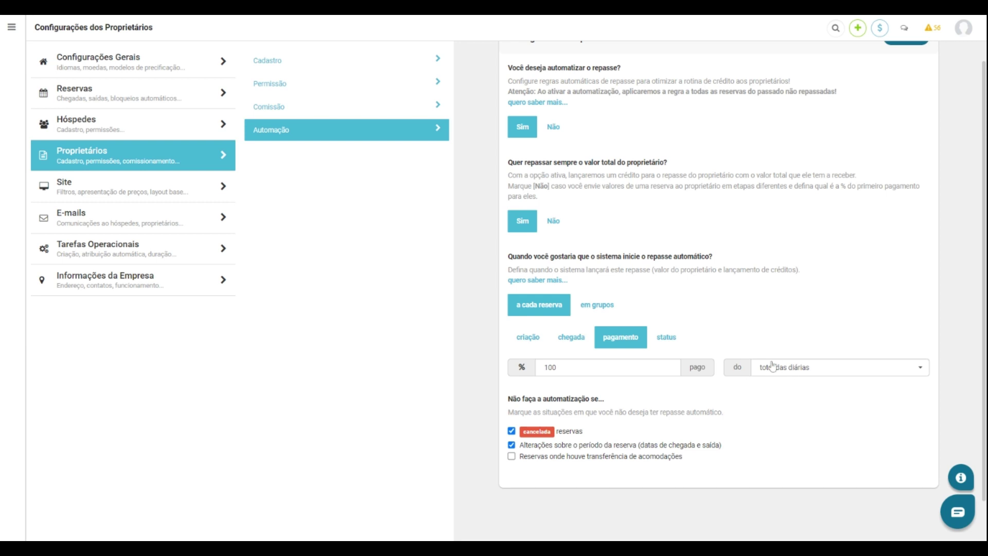
click(912, 372)
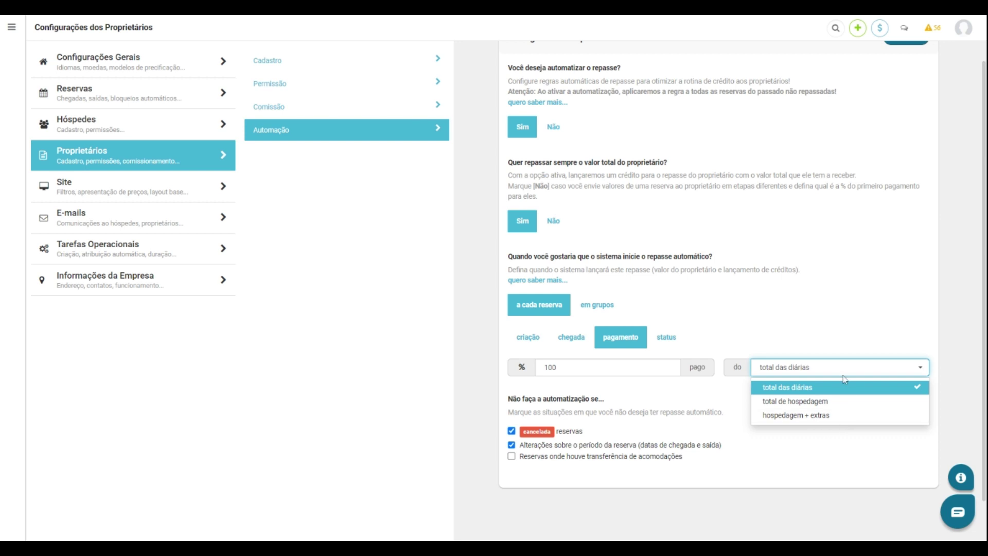
click(803, 352)
click(669, 339)
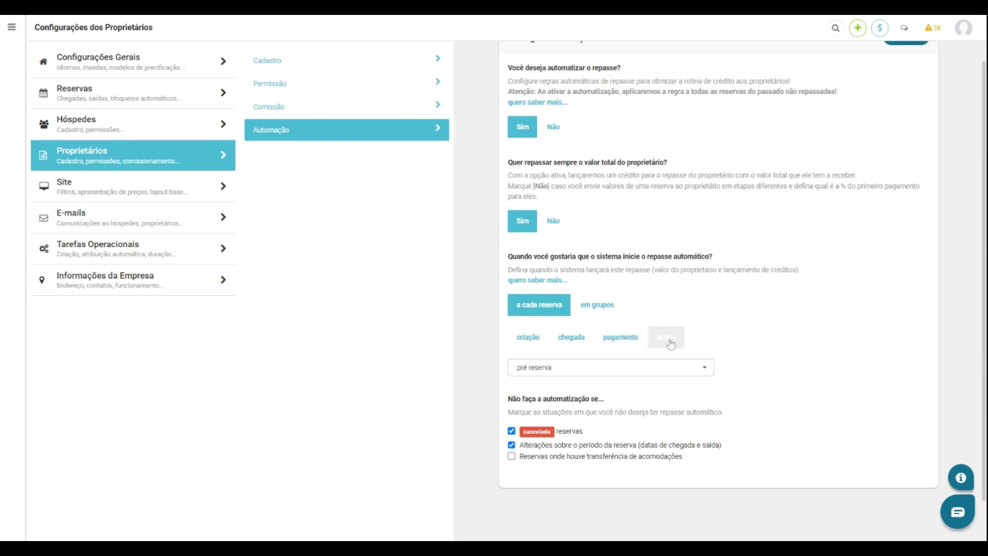
click(708, 374)
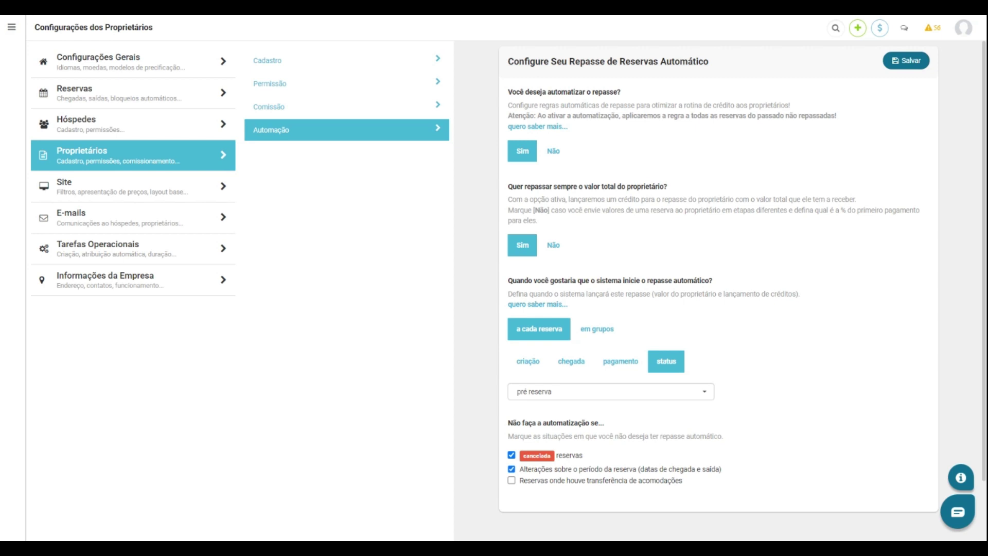
Switch the transfer start to em grupos and check its frequency, reference date and weekday choices.
click(606, 337)
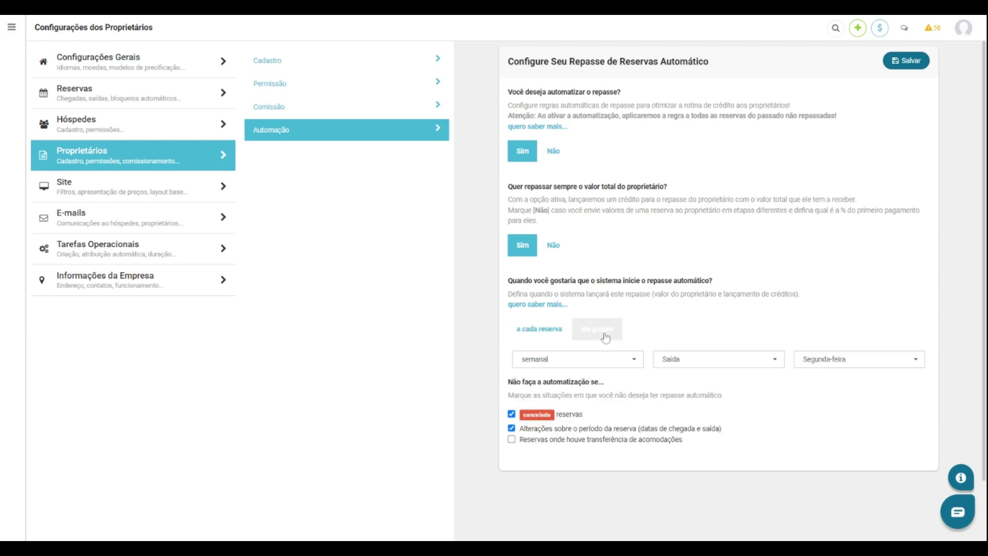
click(526, 364)
click(706, 363)
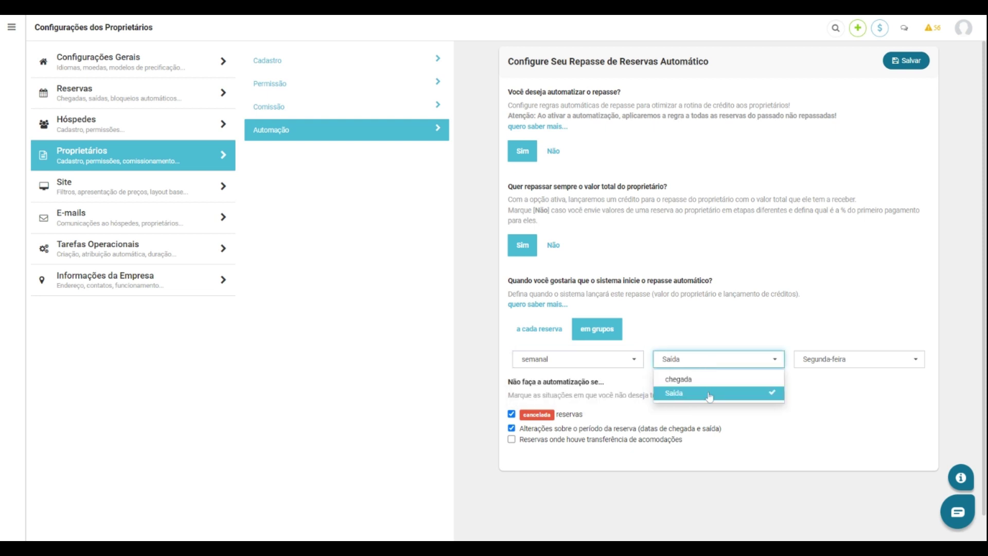
click(820, 359)
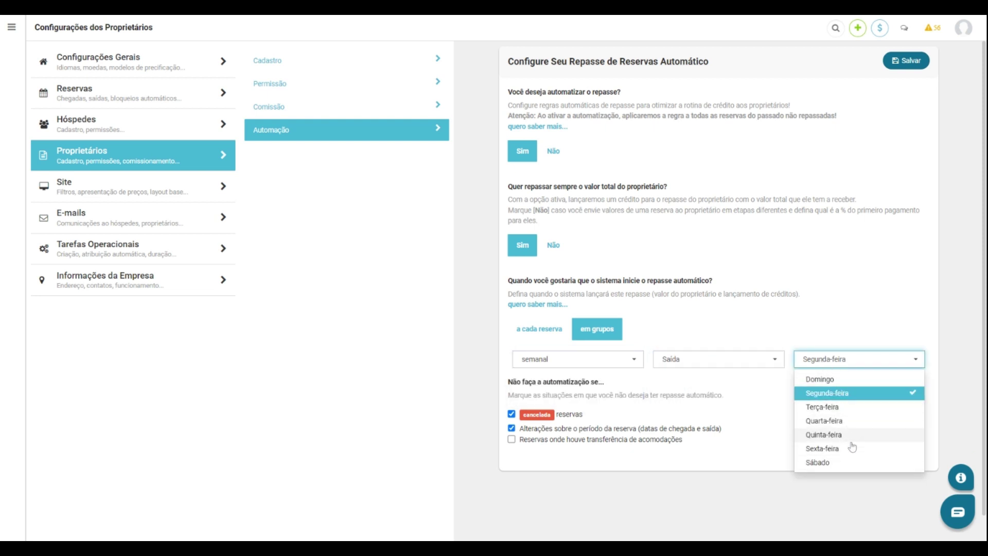
click(856, 363)
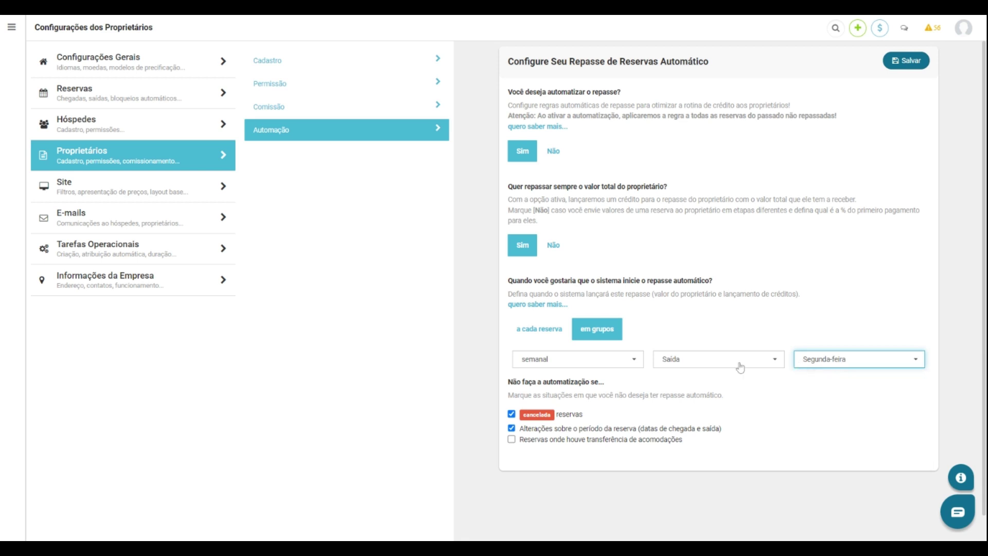
Set the grouped transfer to semanal, based on chegada, on Domingo.
click(622, 359)
click(605, 383)
click(690, 366)
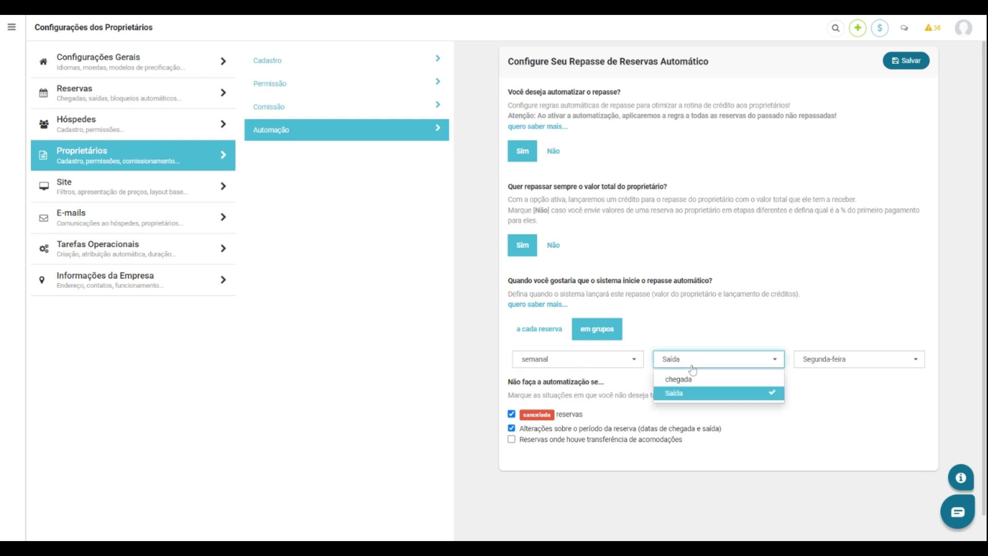
click(691, 380)
click(827, 364)
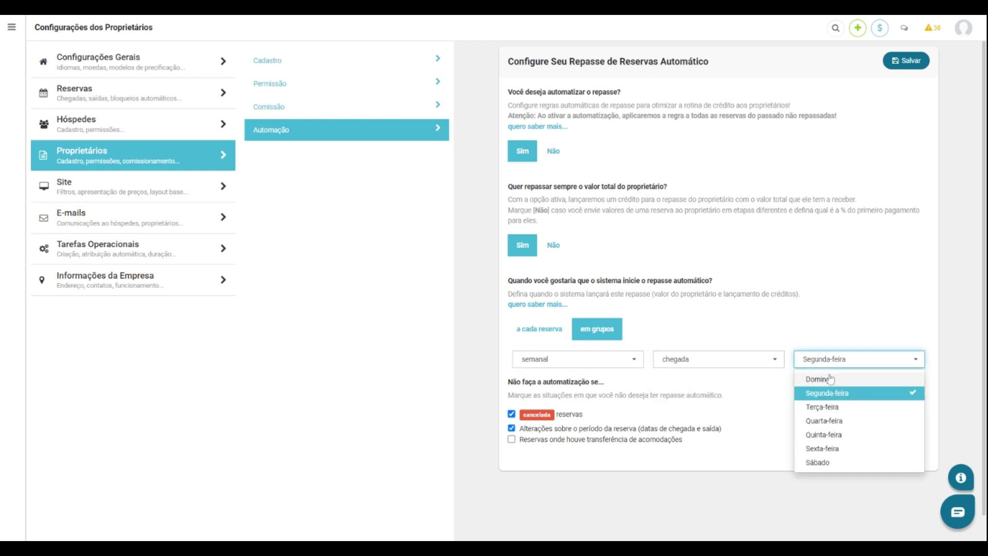
click(829, 379)
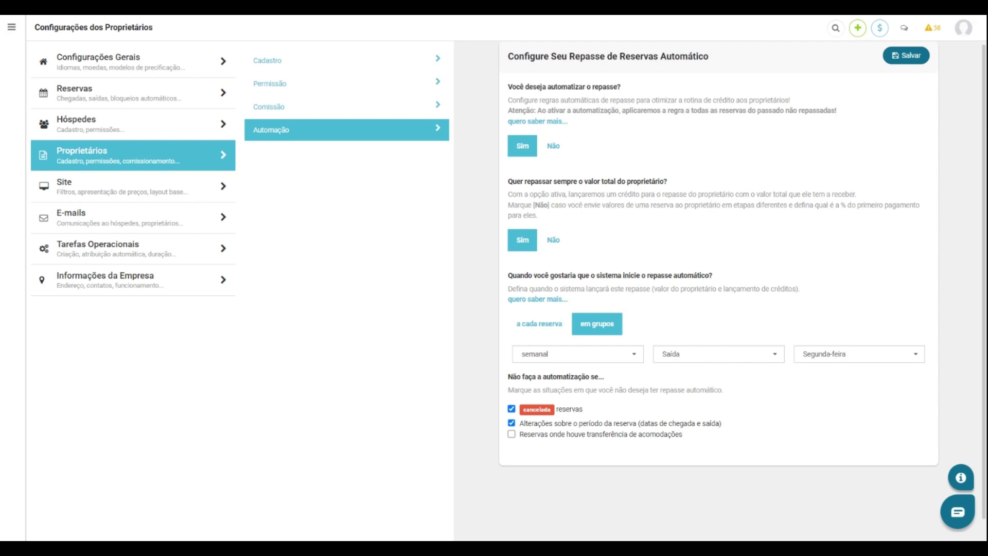
Answer Não to always transferring the owner's total value and set the first payment to 60%.
click(558, 241)
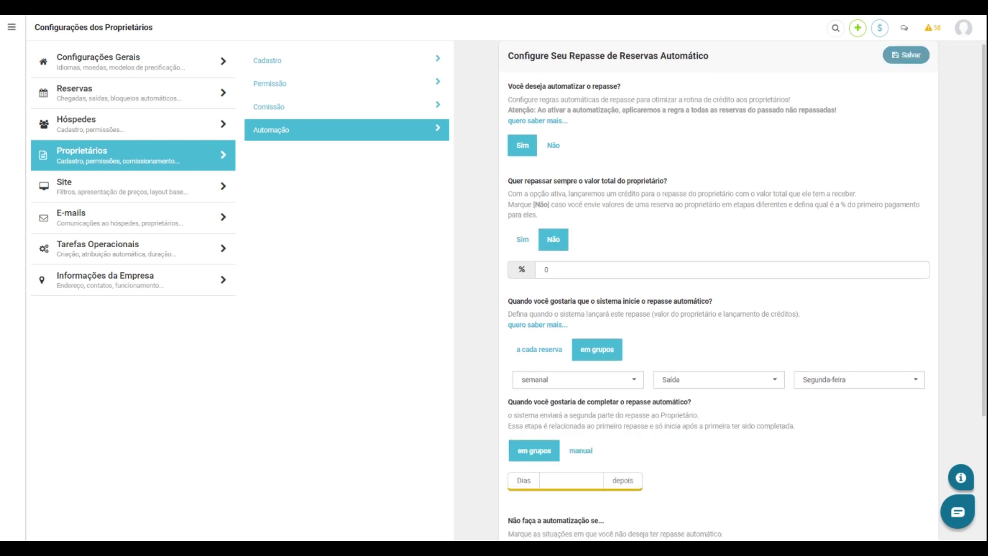
scroll(607, 245, down, 2)
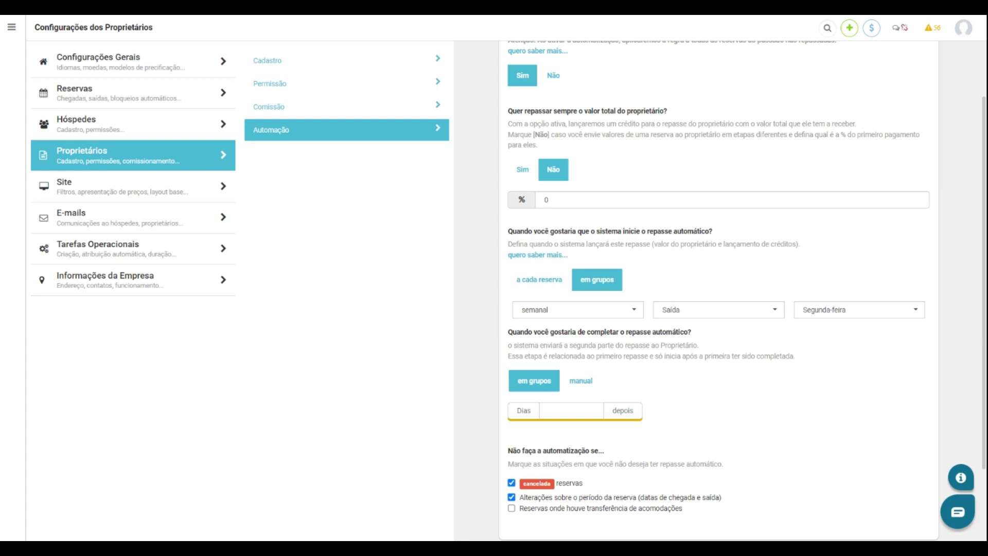
click(545, 199)
key(BackSpace)
text(60)
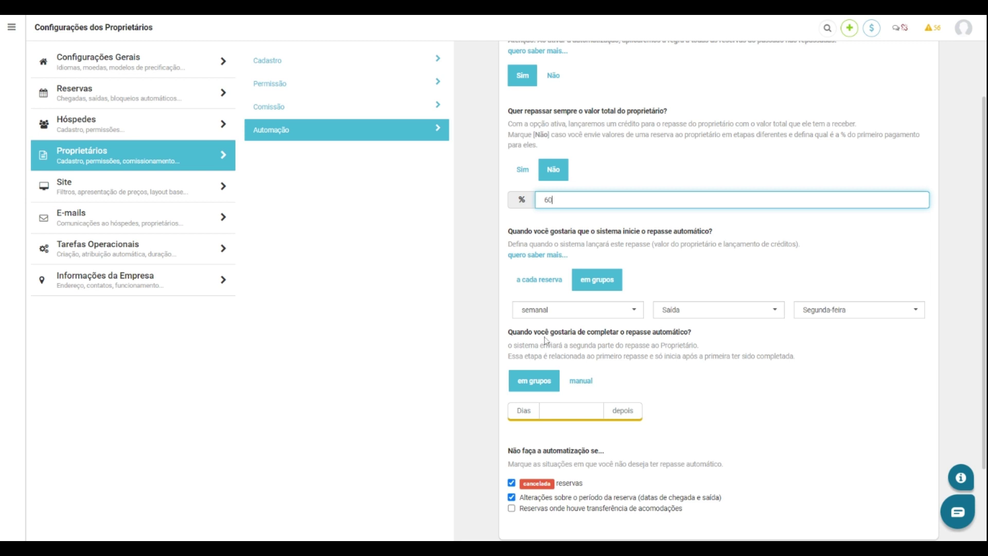
Set the completion of the automatic transfer's second part to manual.
click(546, 379)
click(546, 379)
click(539, 379)
click(580, 387)
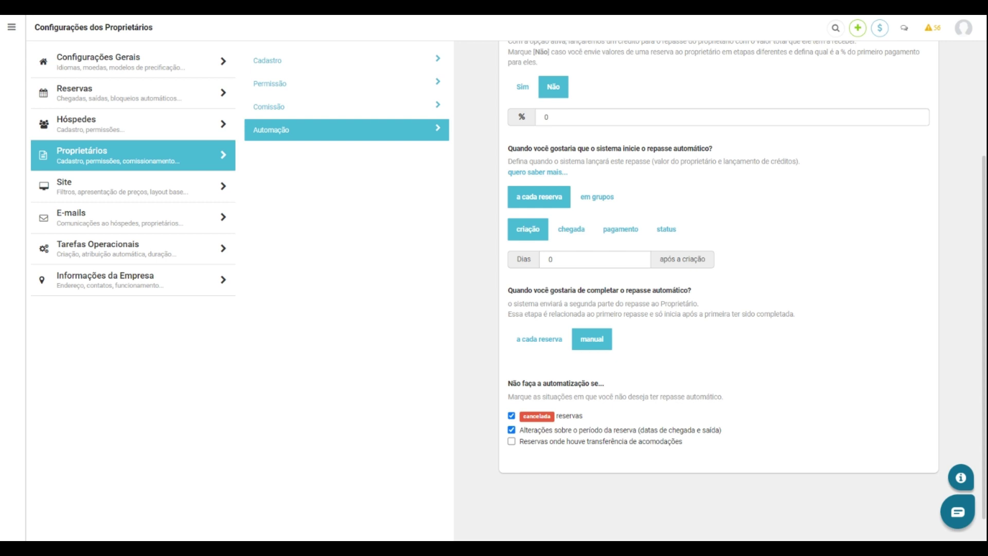
scroll(718, 278, up, 1)
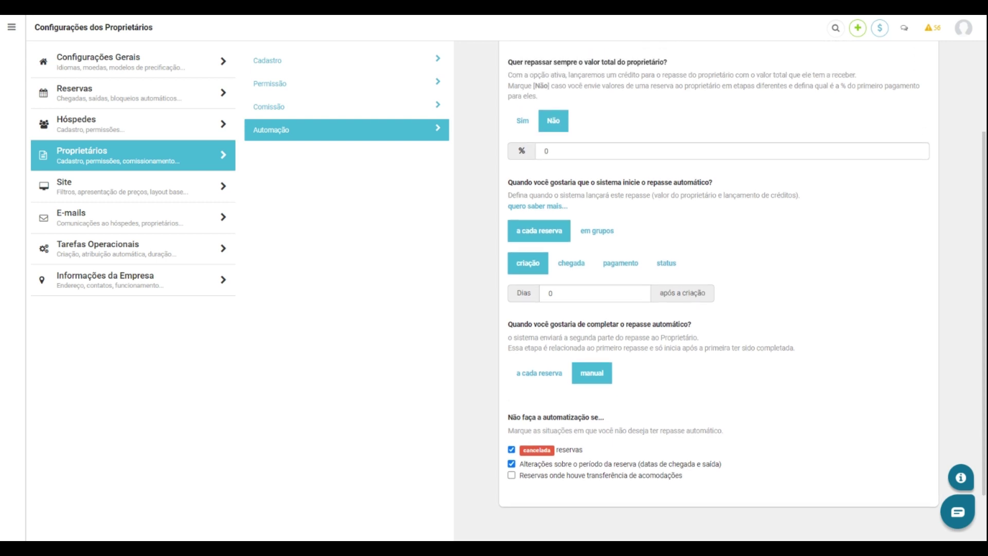